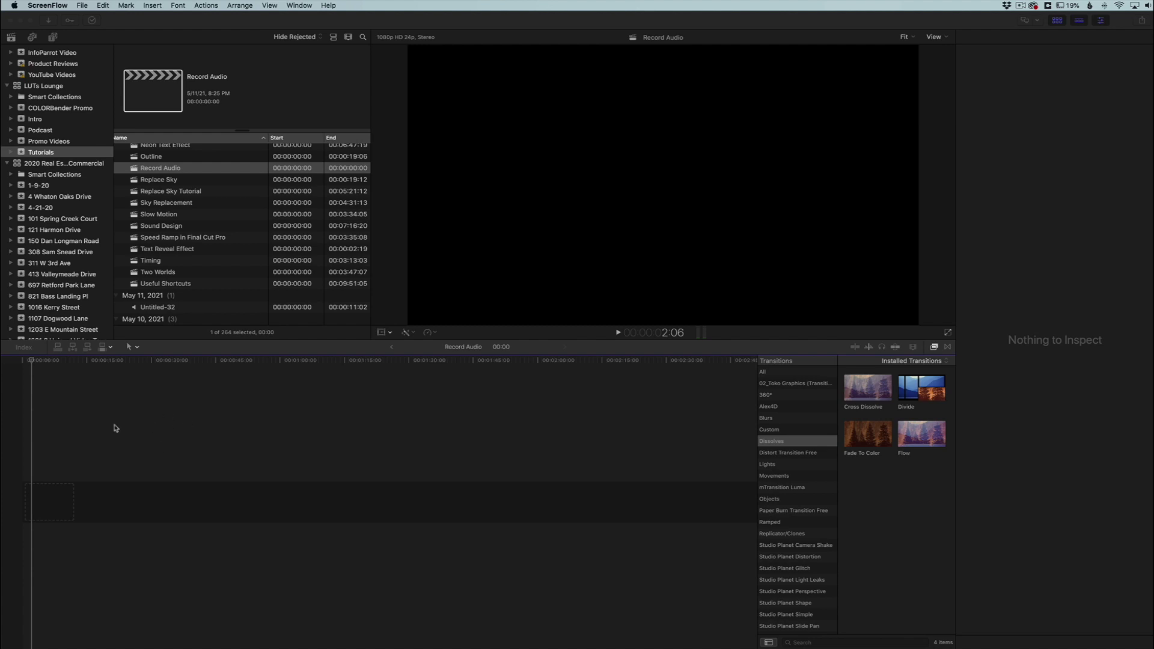
- Bring Final Cut Pro to the front with the empty 'Record Audio' project in the timeline
{"action": "scroll", "coordinate": [253, 464], "scroll_direction": "left", "scroll_amount": 2}
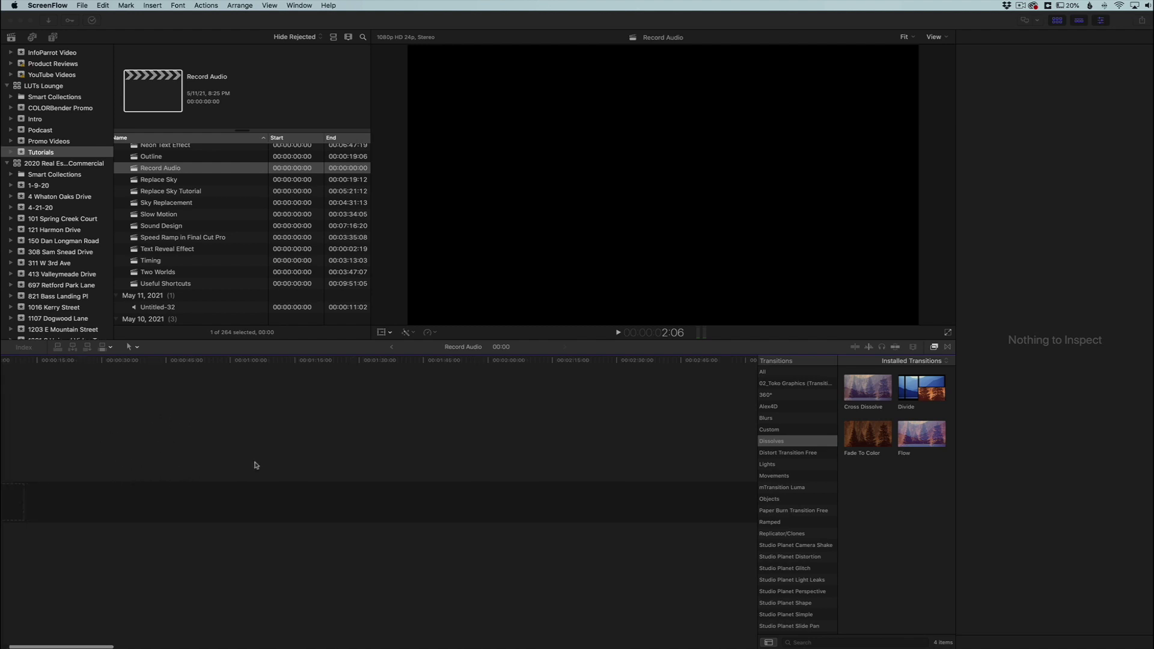
{"action": "left_click", "coordinate": [262, 364]}
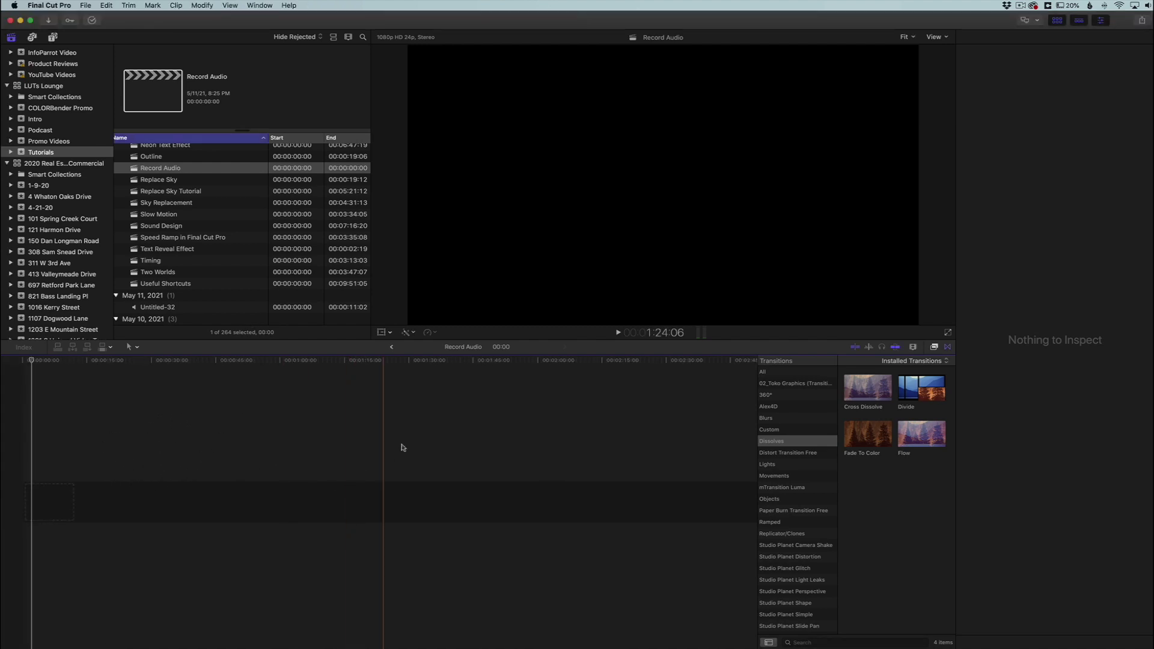
{"action": "scroll", "coordinate": [241, 241], "scroll_direction": "up", "scroll_amount": 3}
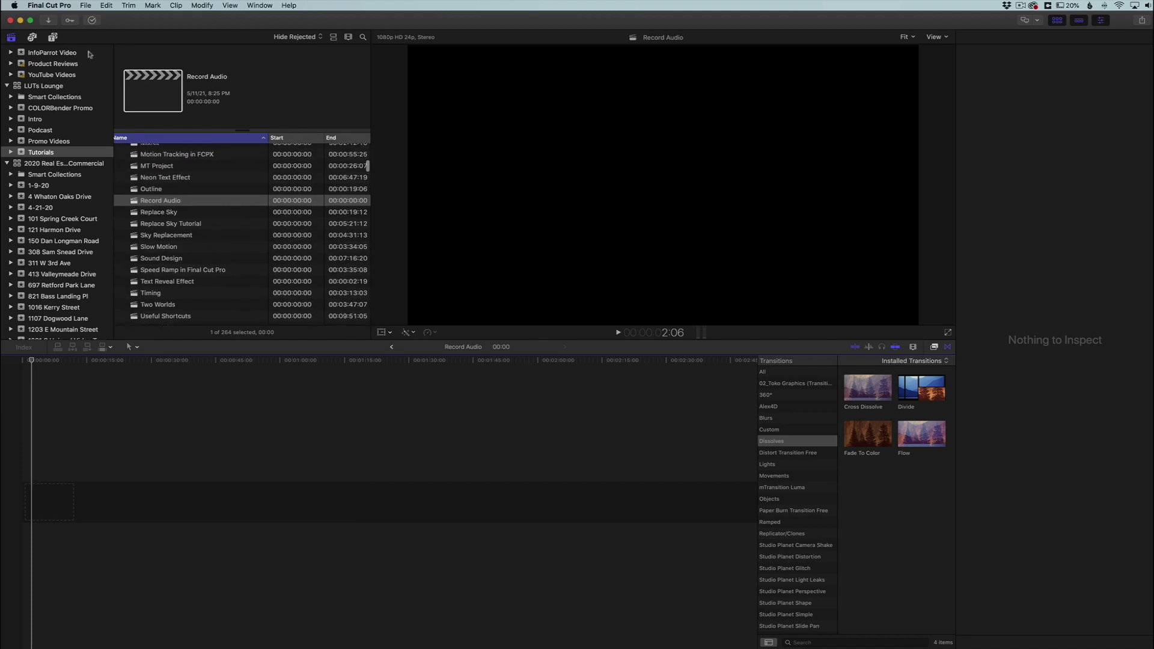
- Open Window > Record Voiceover, move it left, and keep USB PnP Audio Device as input
{"action": "left_click", "coordinate": [260, 6]}
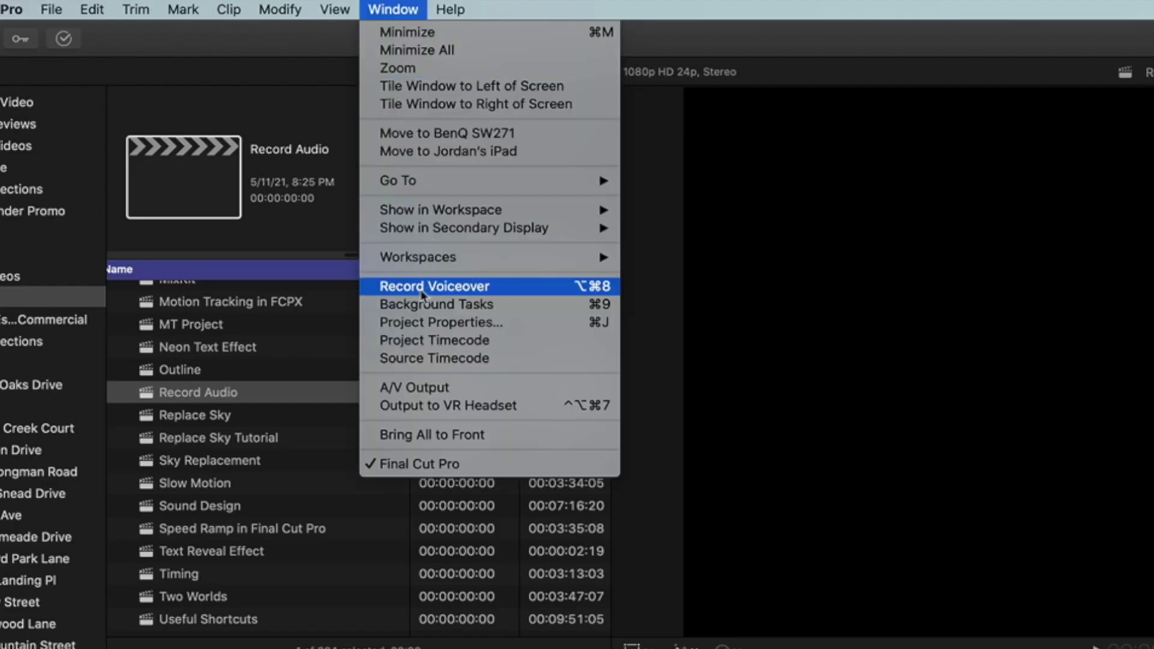
{"action": "left_click", "coordinate": [423, 287]}
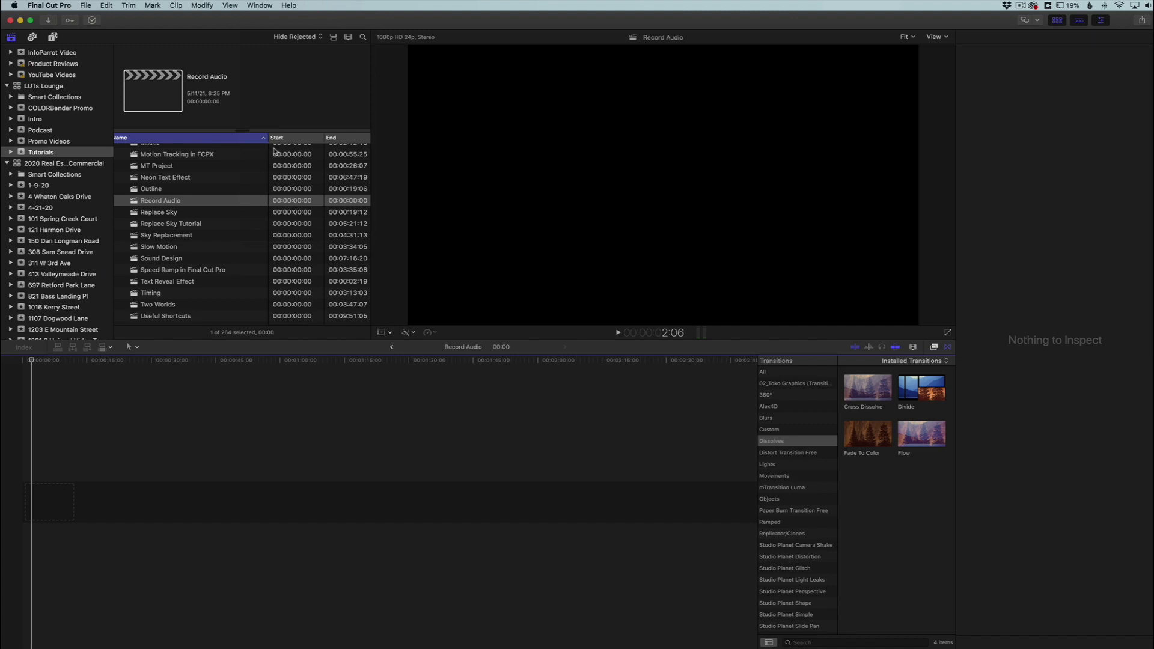
{"action": "left_click_drag", "start_coordinate": [721, 228], "coordinate": [390, 252]}
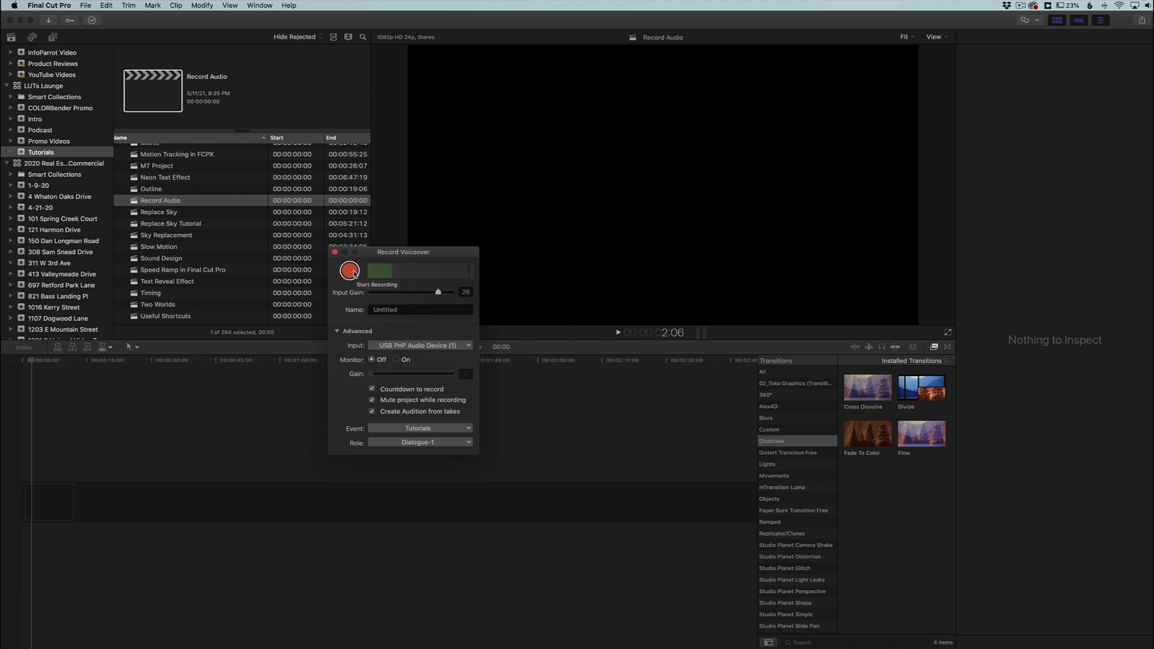
{"action": "left_click", "coordinate": [394, 349]}
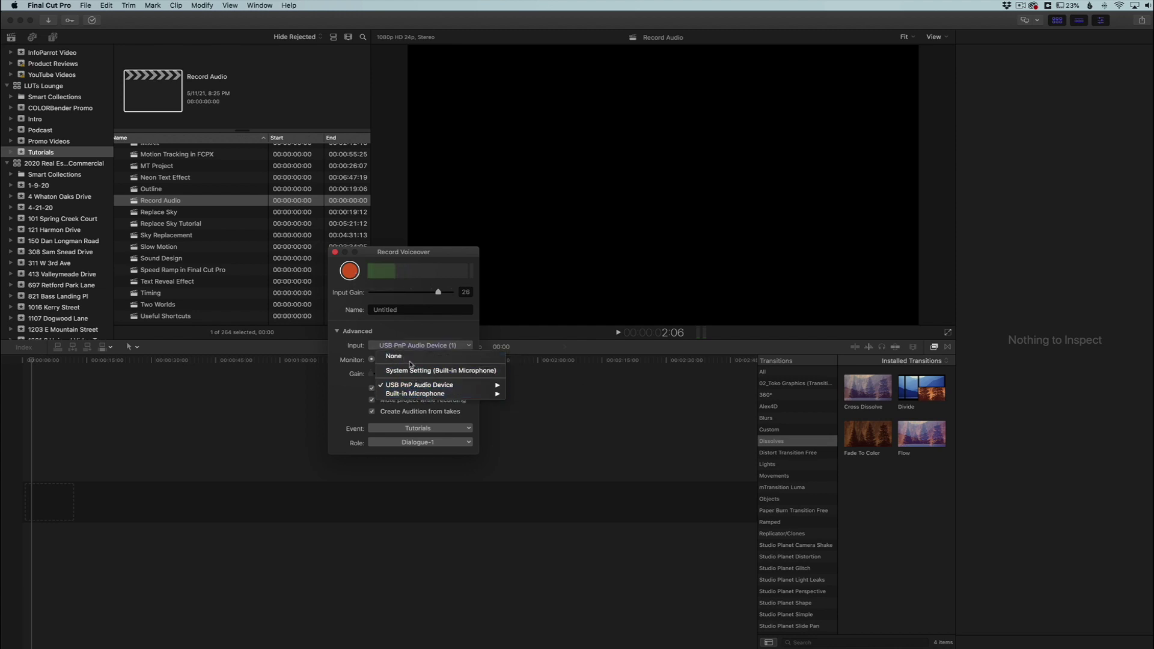
{"action": "left_click", "coordinate": [420, 331]}
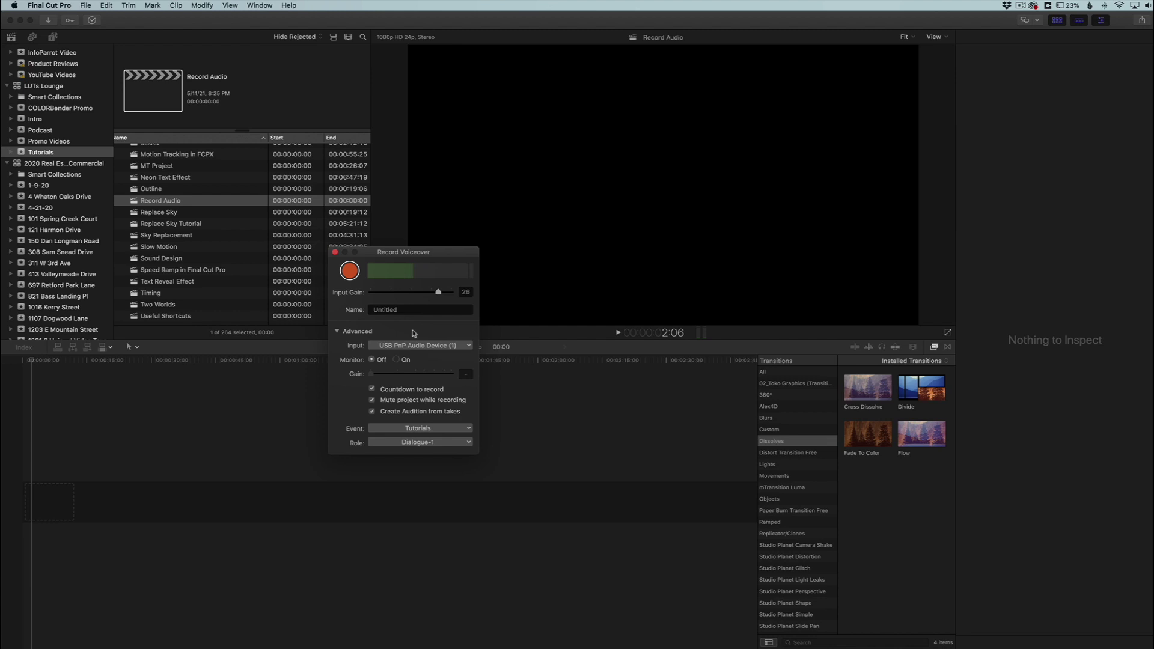
- Start recording a voiceover take that builds up as Untitled 33 in the timeline
{"action": "left_click", "coordinate": [351, 273]}
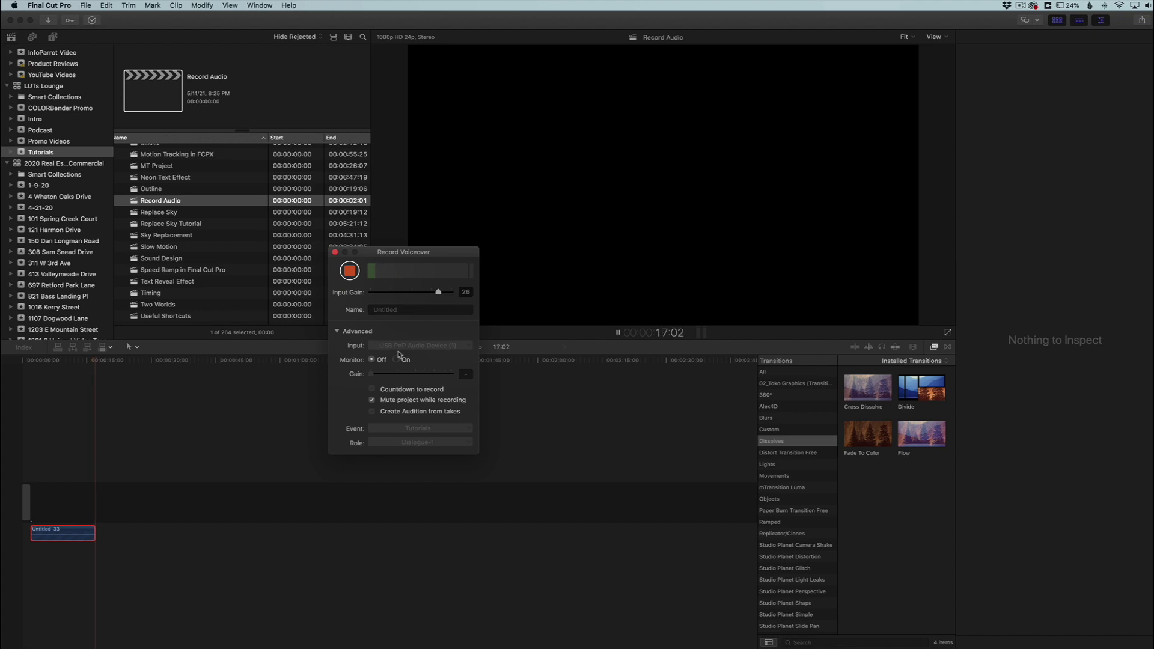
- Stop recording, then delete the gap so the Untitled-33 clip starts the timeline
{"action": "left_click", "coordinate": [350, 271]}
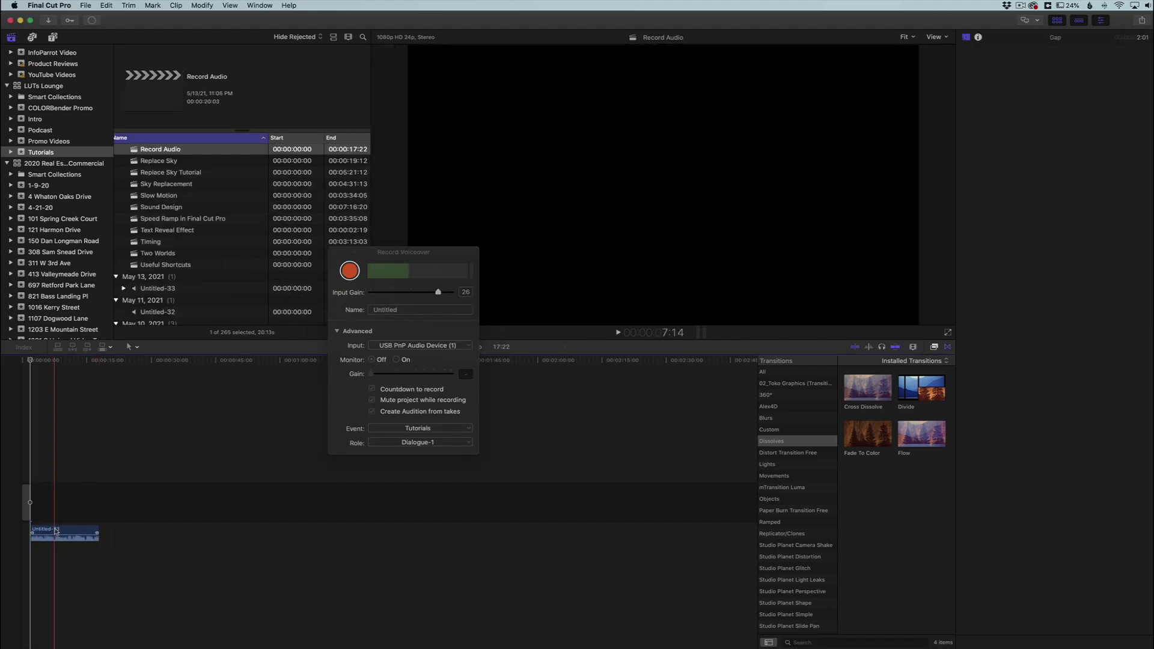
{"action": "left_click_drag", "start_coordinate": [55, 530], "coordinate": [51, 499]}
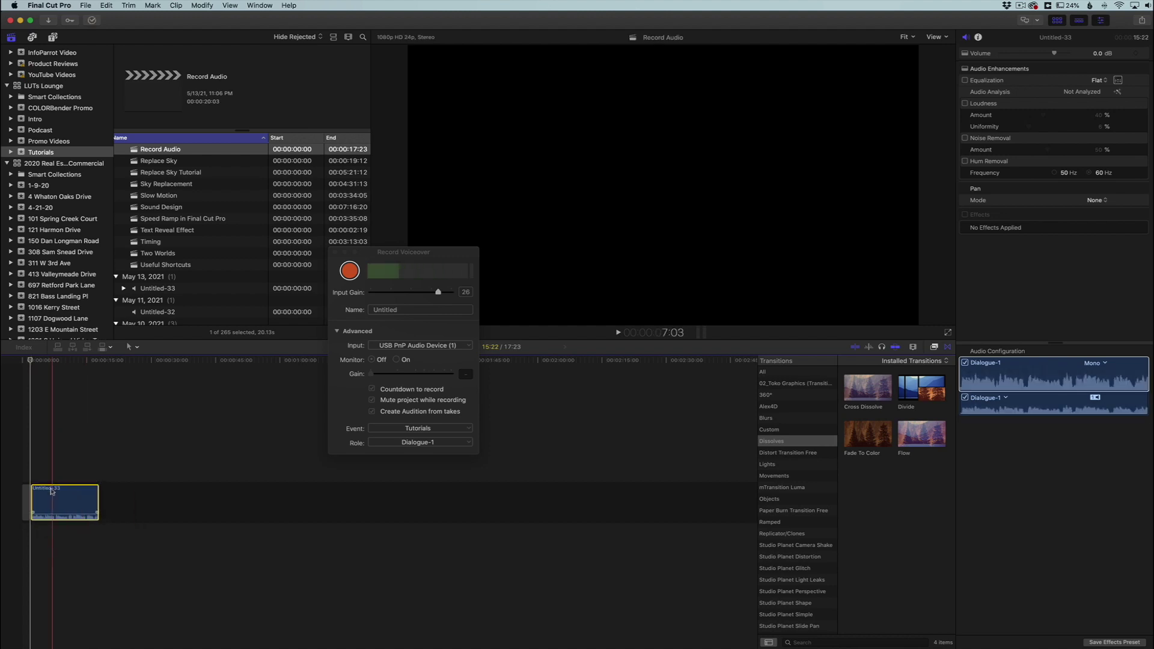
{"action": "left_click", "coordinate": [26, 498]}
{"action": "key", "text": "Delete"}
{"action": "left_click", "coordinate": [60, 497]}
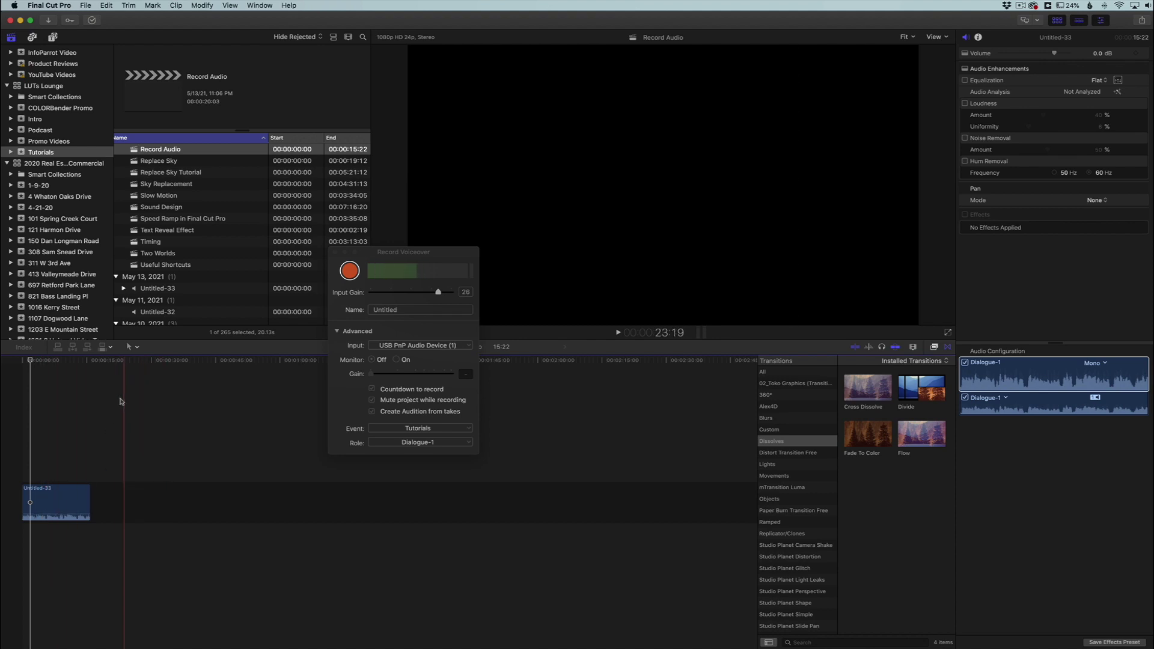
- Add a Cross Dissolve to the end of the Untitled-33 clip and select the clip
{"action": "left_click_drag", "start_coordinate": [868, 388], "coordinate": [88, 505]}
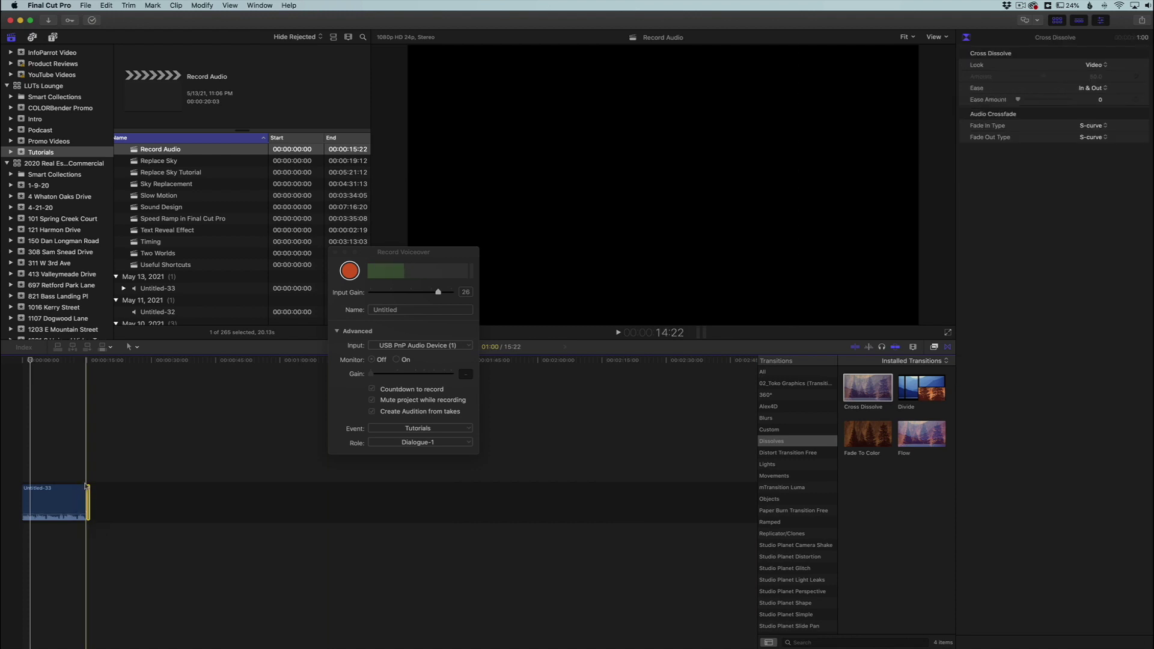
{"action": "left_click", "coordinate": [87, 498]}
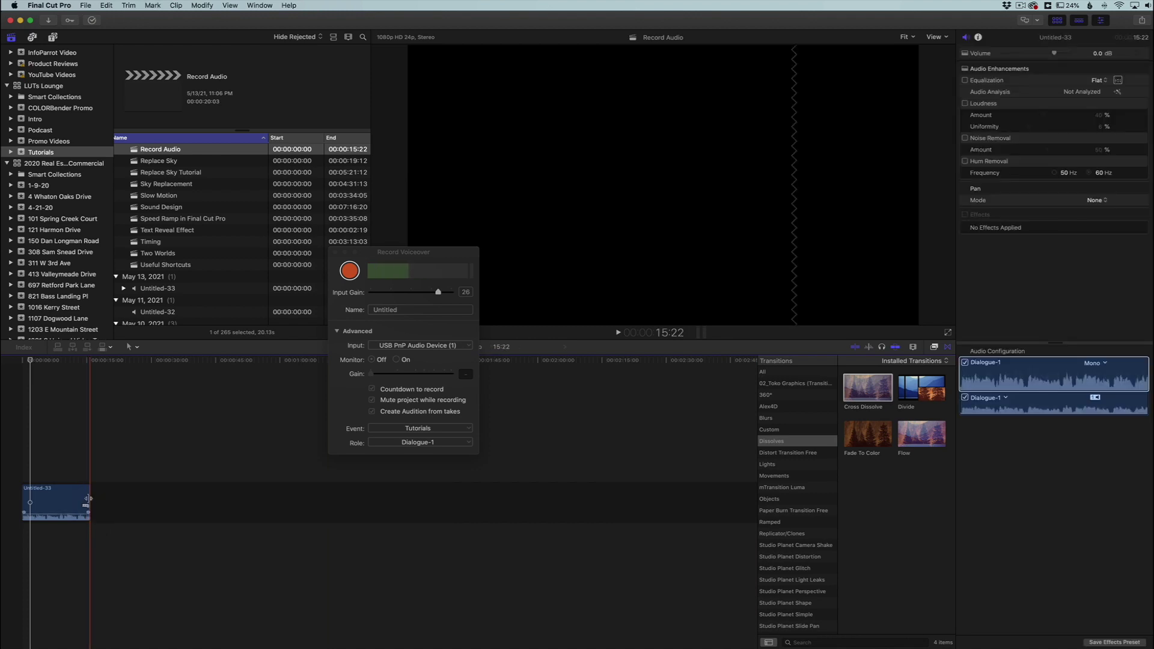
{"action": "left_click", "coordinate": [62, 502]}
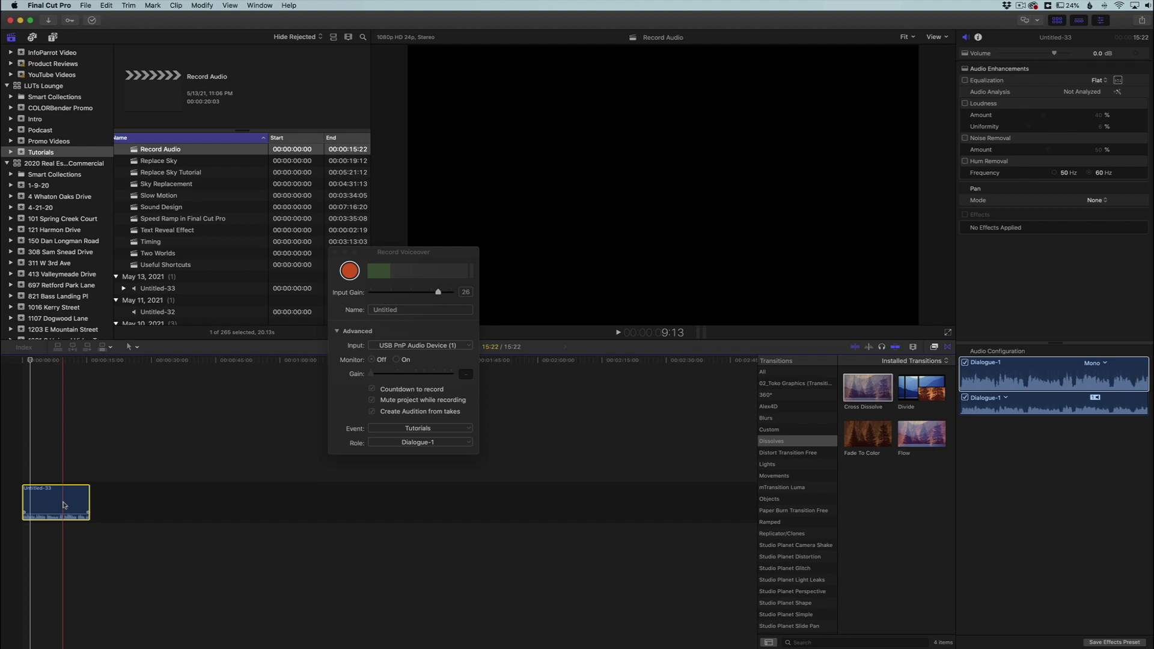
- Show all 109 audio effects in the Effects browser, with the Untitled-33 clip selected
{"action": "left_click", "coordinate": [913, 348]}
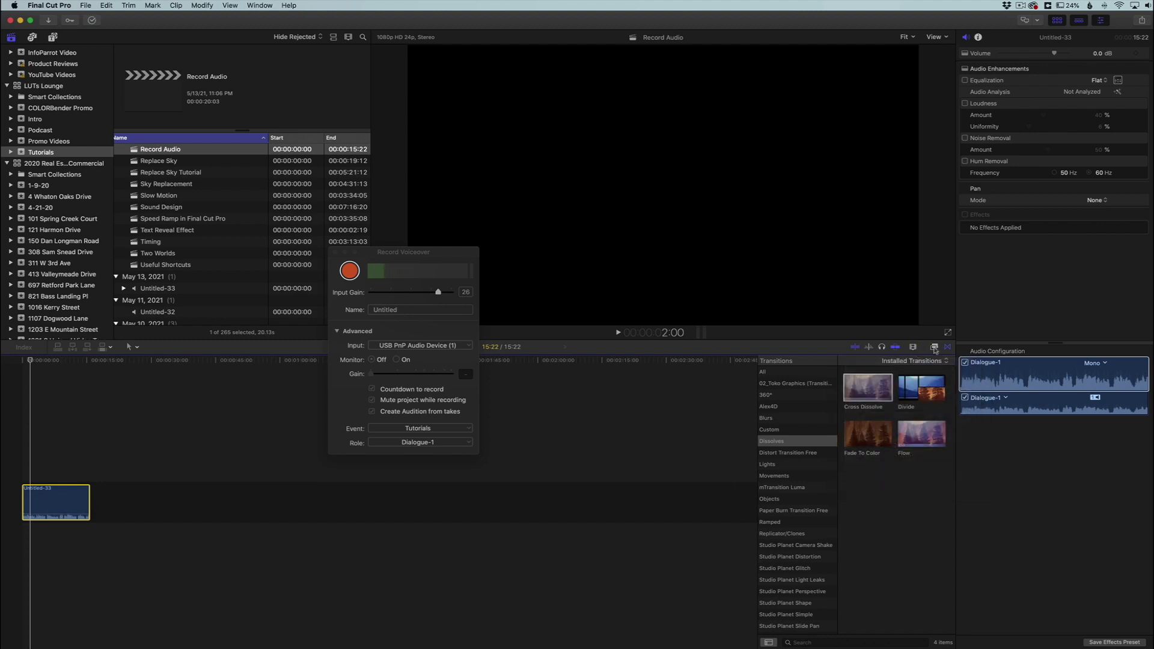
{"action": "left_click", "coordinate": [934, 348]}
{"action": "scroll", "coordinate": [796, 528], "scroll_direction": "down", "scroll_amount": 5}
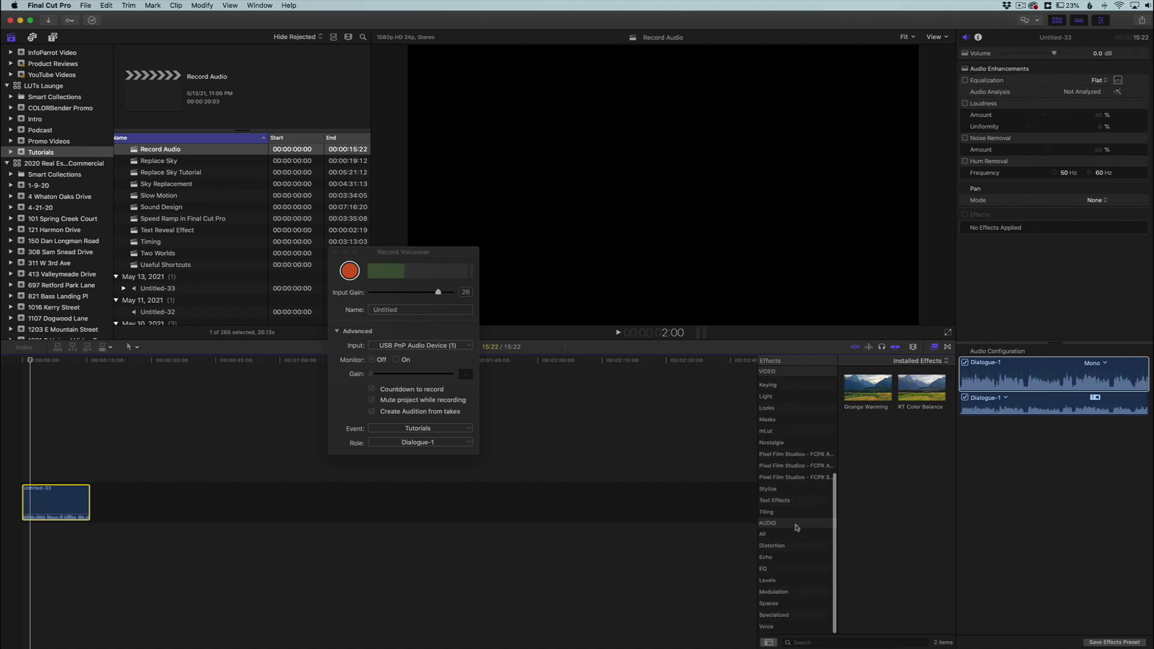
{"action": "left_click", "coordinate": [796, 534]}
{"action": "scroll", "coordinate": [879, 496], "scroll_direction": "up", "scroll_amount": 1}
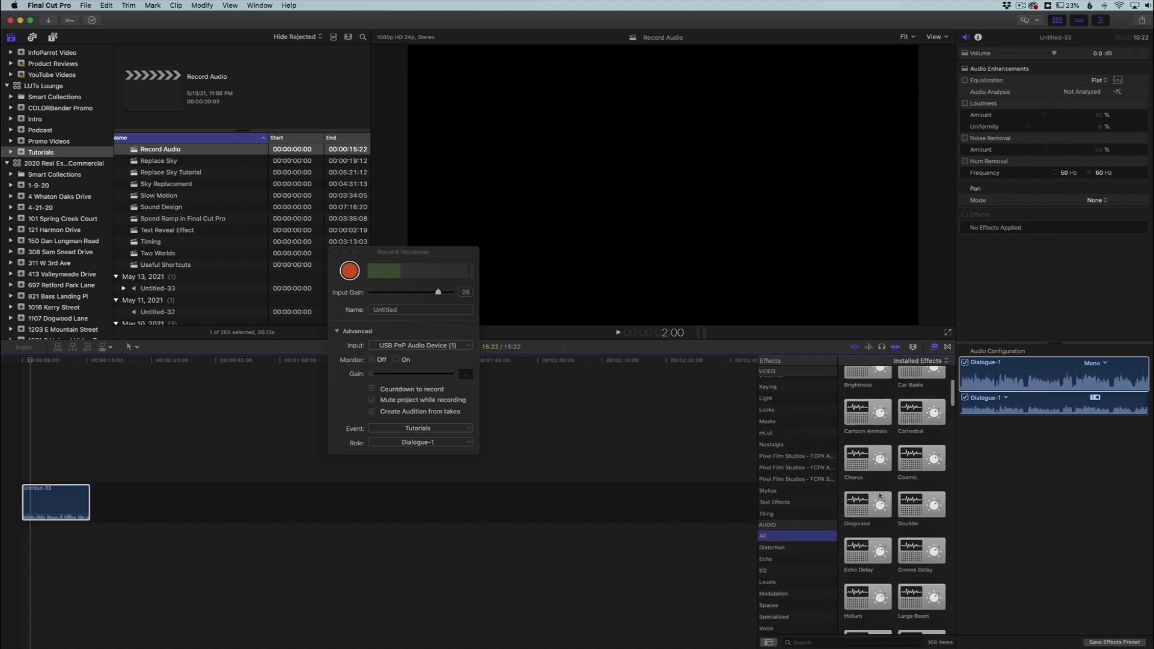
{"action": "scroll", "coordinate": [879, 496], "scroll_direction": "down", "scroll_amount": 2}
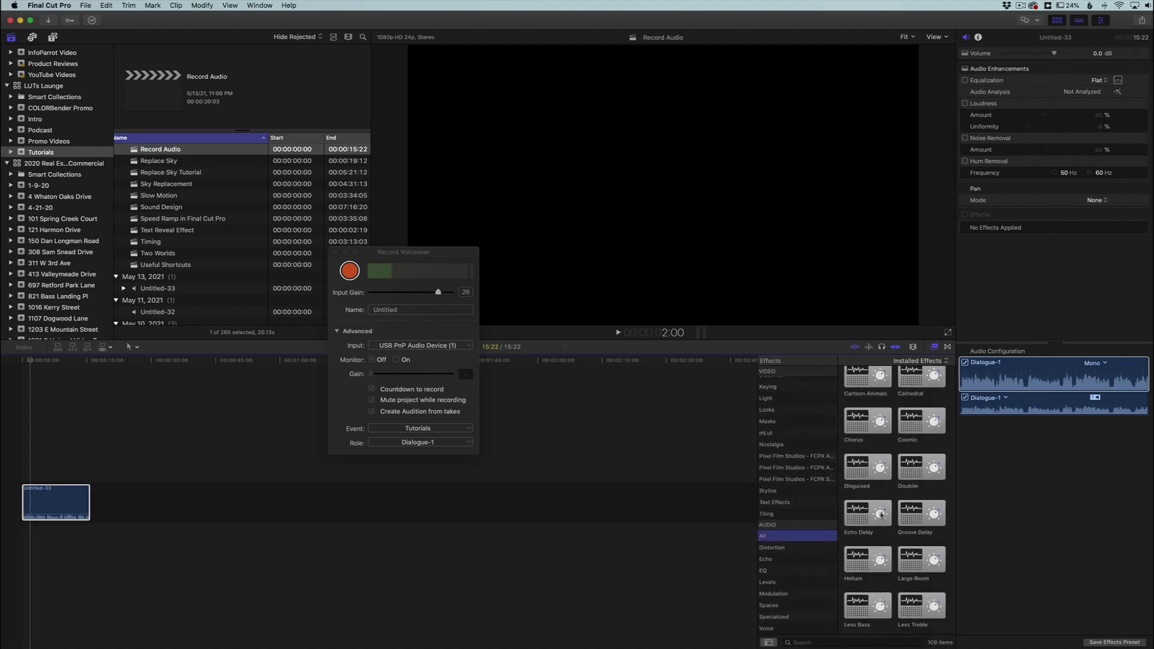
{"action": "left_click", "coordinate": [56, 502]}
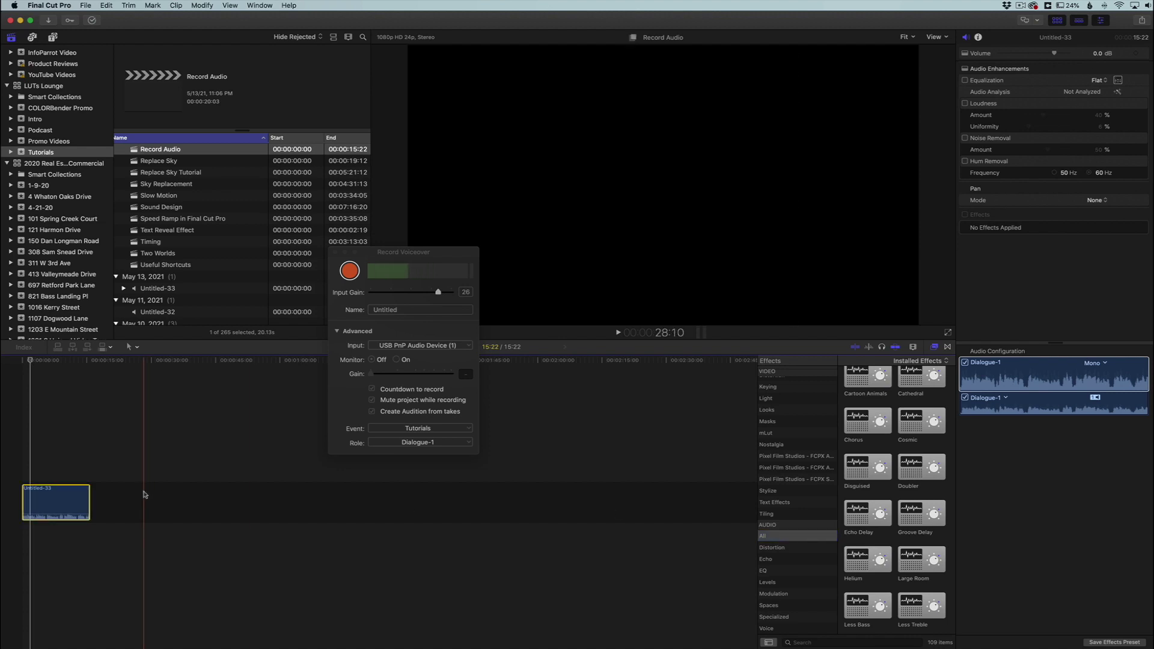
- Show the Sound Effects library in the browser and close the Record Voiceover window
{"action": "left_click", "coordinate": [32, 38]}
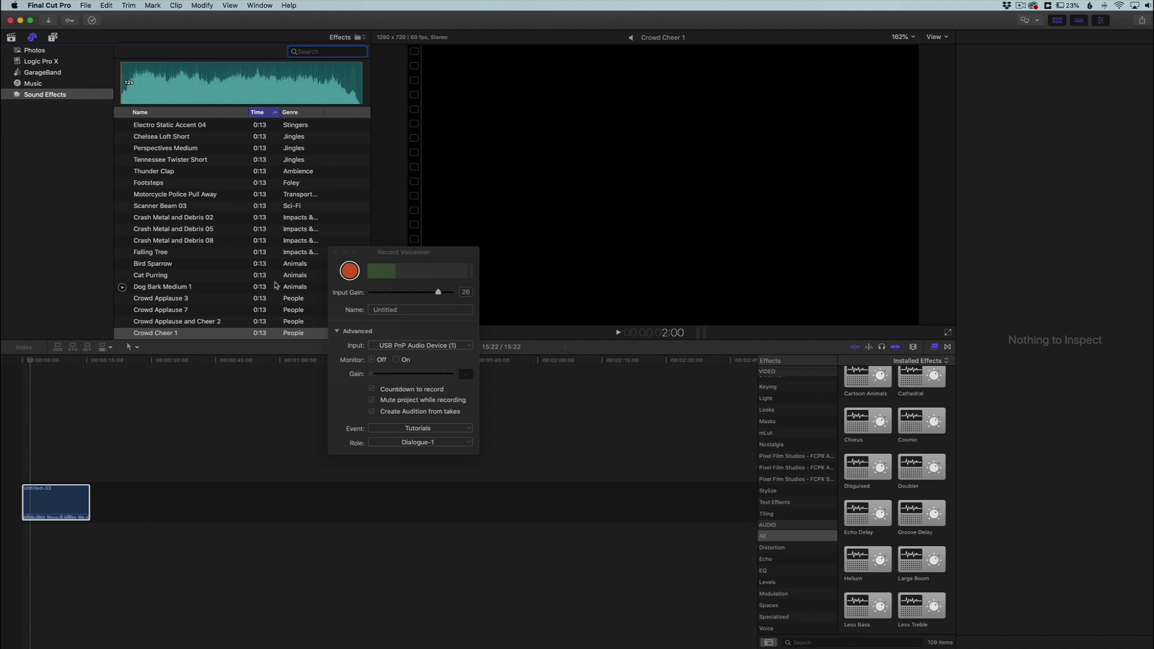
{"action": "left_click", "coordinate": [335, 253]}
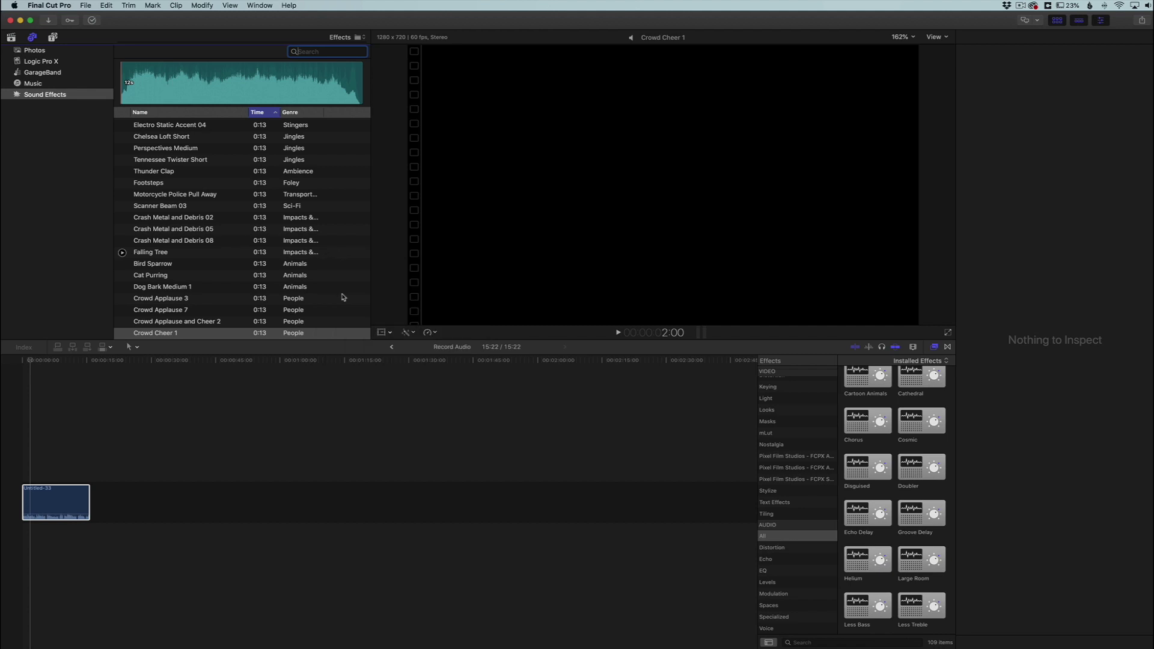
{"action": "left_click", "coordinate": [1140, 22]}
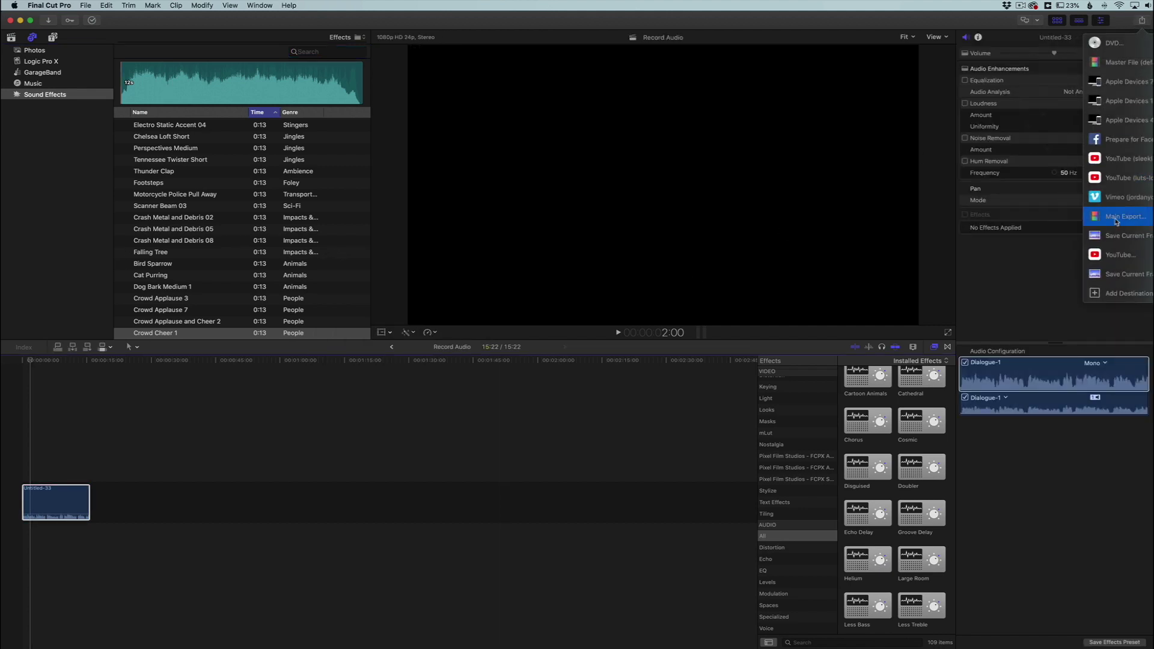
{"action": "left_click", "coordinate": [1116, 218]}
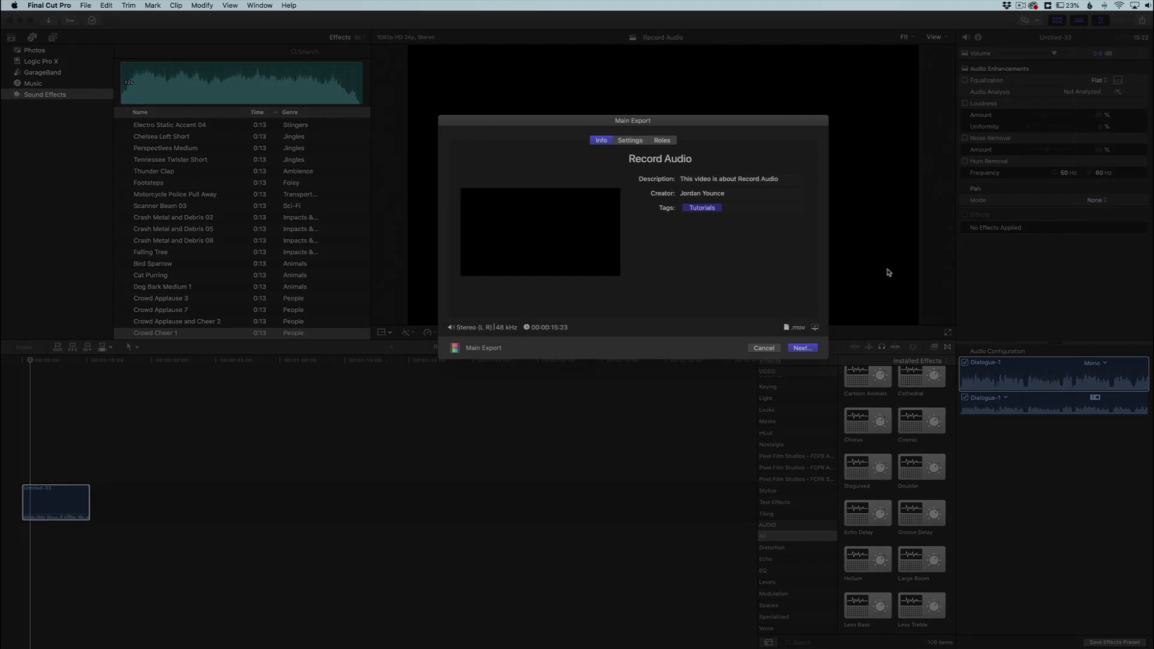
{"action": "left_click", "coordinate": [632, 143]}
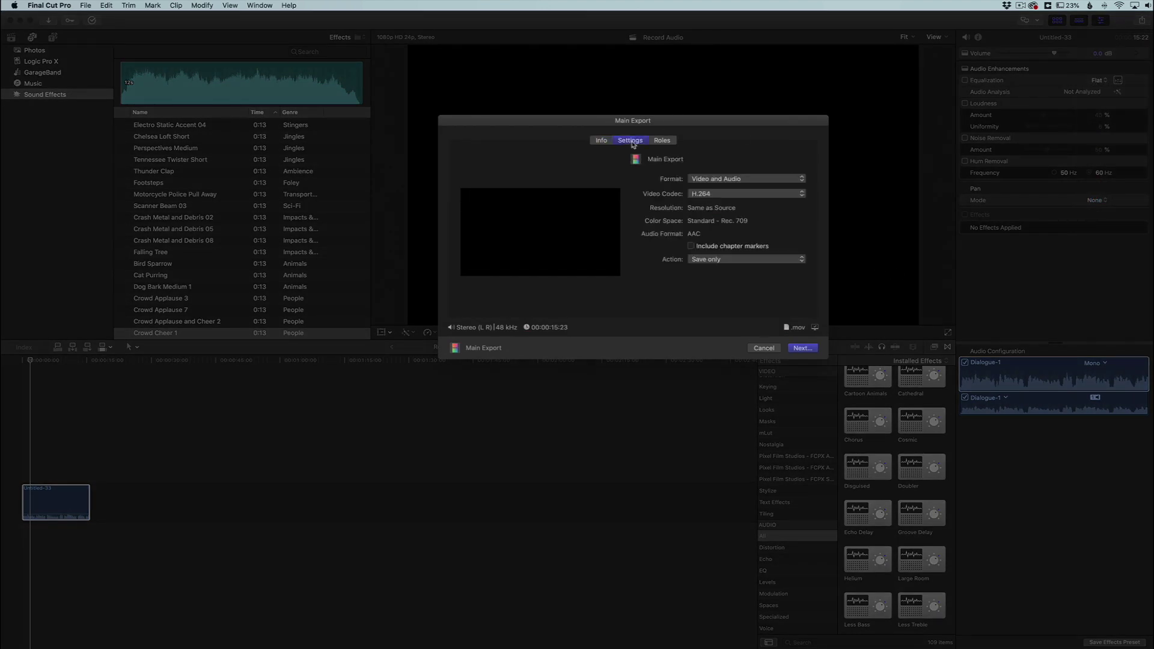
{"action": "left_click", "coordinate": [717, 180]}
{"action": "left_click", "coordinate": [714, 196]}
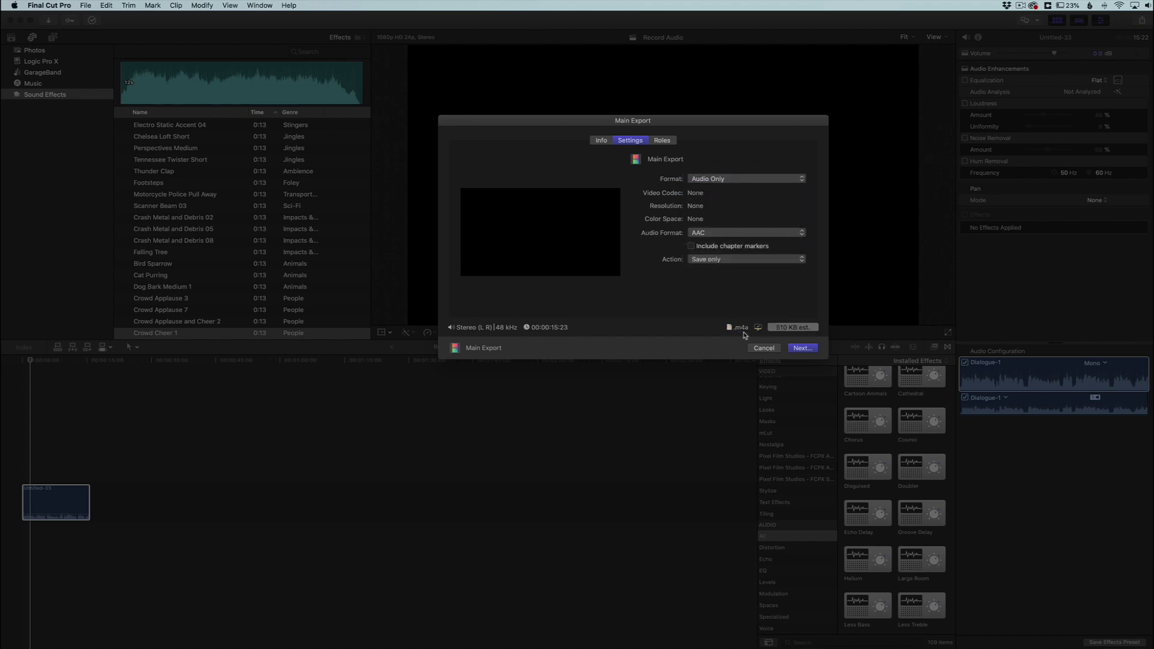
{"action": "left_click", "coordinate": [702, 179]}
{"action": "left_click", "coordinate": [715, 212]}
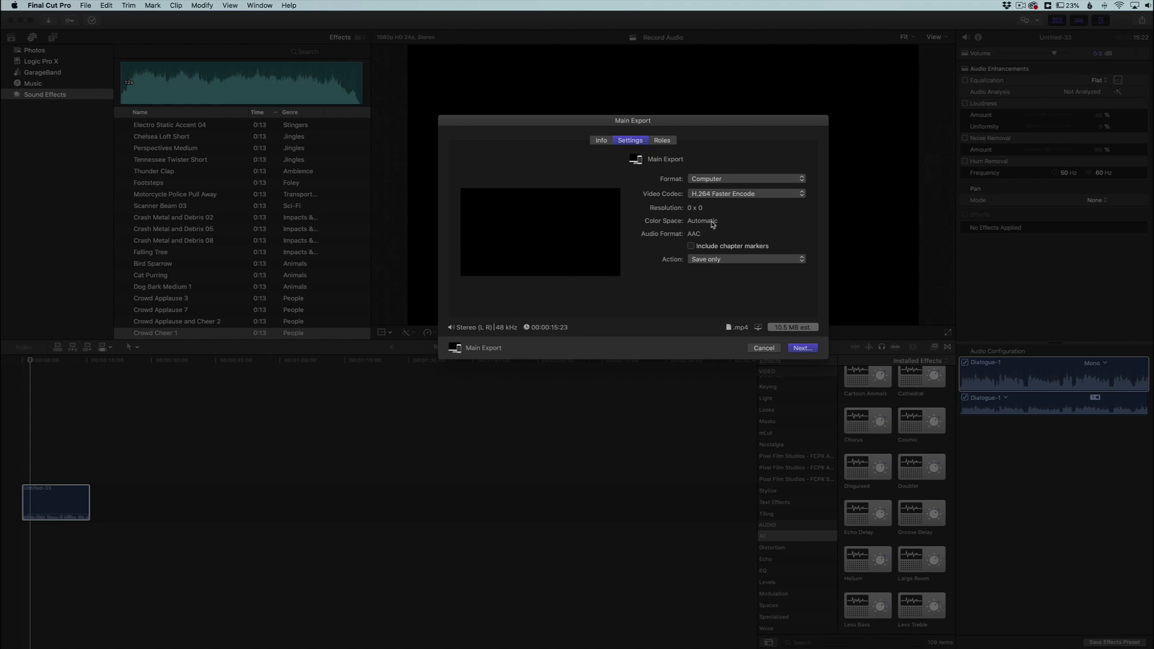
{"action": "left_click", "coordinate": [715, 182]}
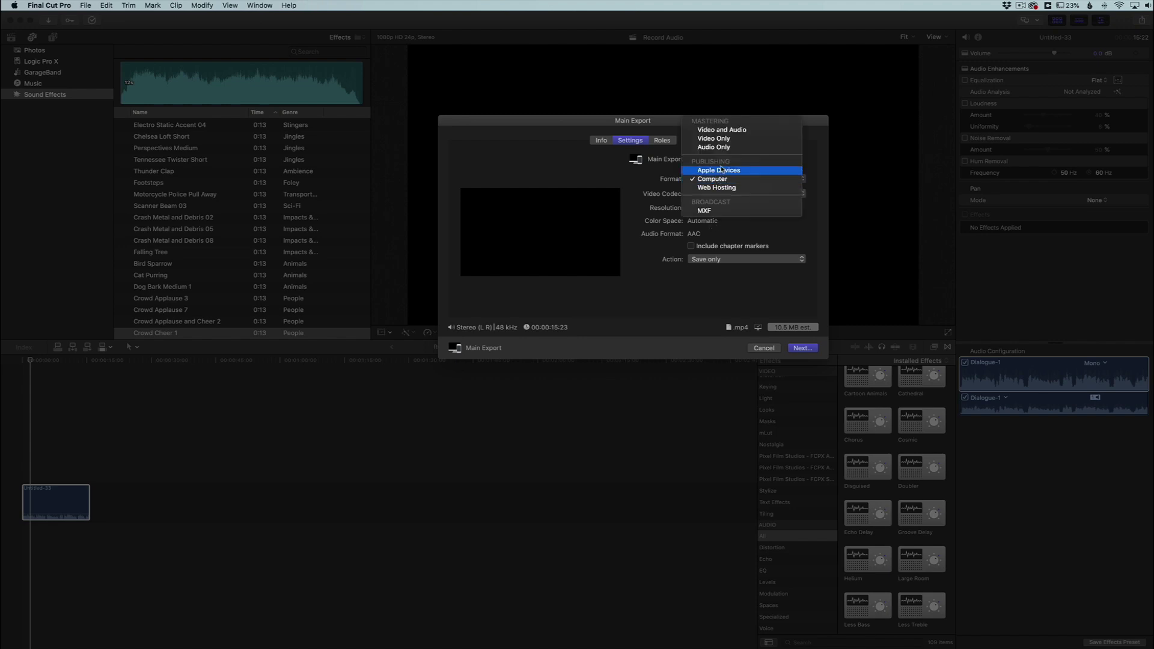
{"action": "left_click", "coordinate": [721, 147]}
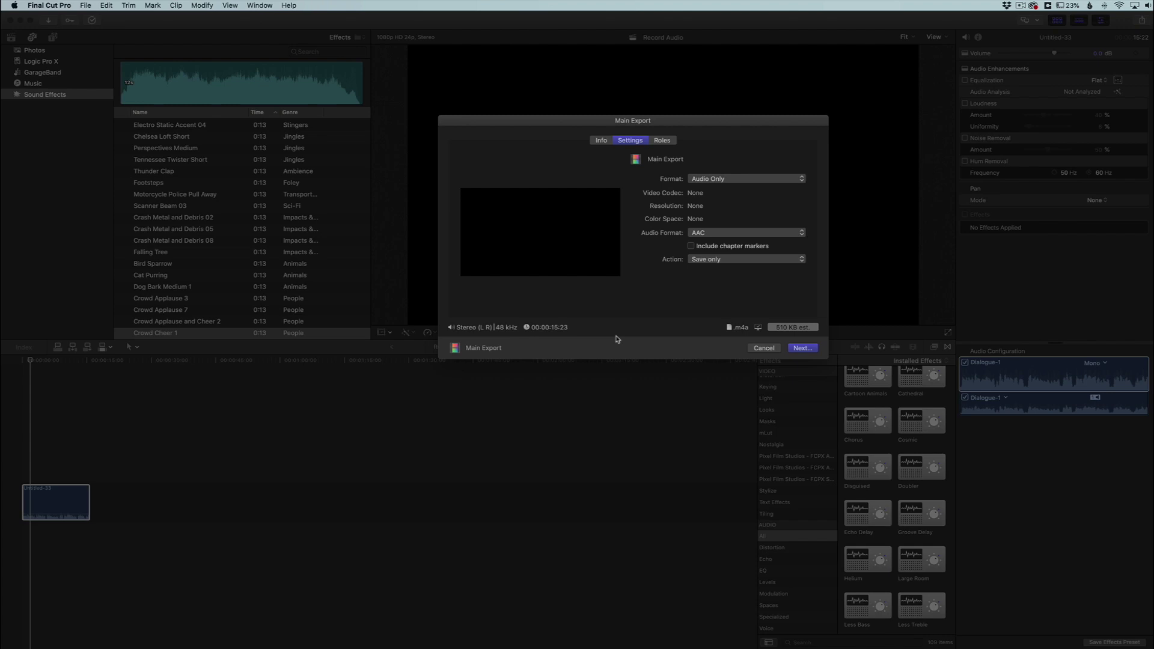
{"action": "left_click", "coordinate": [762, 348]}
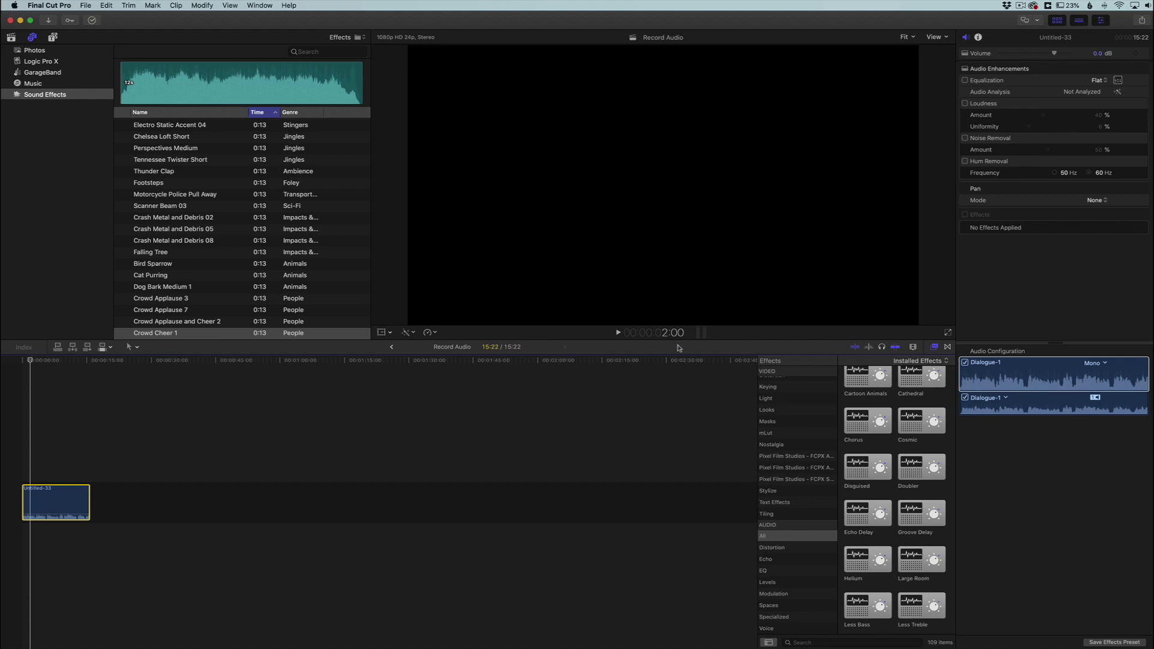